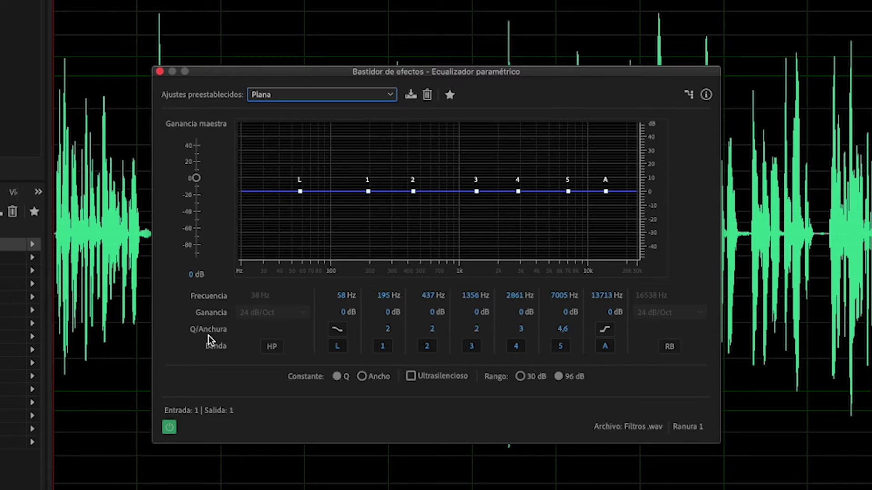
- Turn off all active equalizer bands: A, 5, 4, 3, 2, 1 and L
click(272, 346)
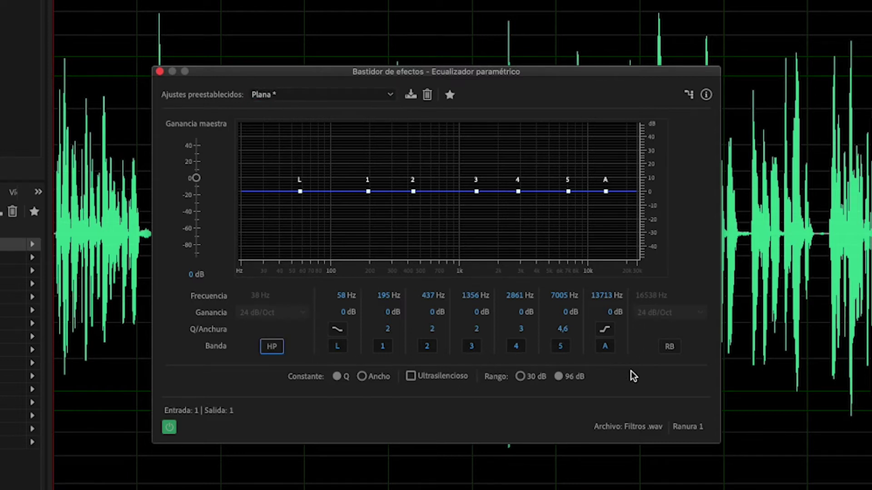
click(607, 349)
click(561, 348)
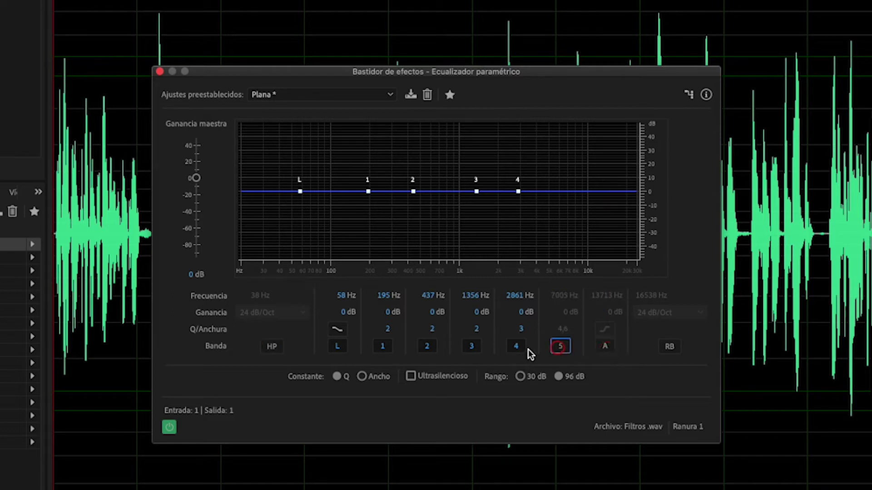
click(515, 347)
click(475, 348)
click(427, 347)
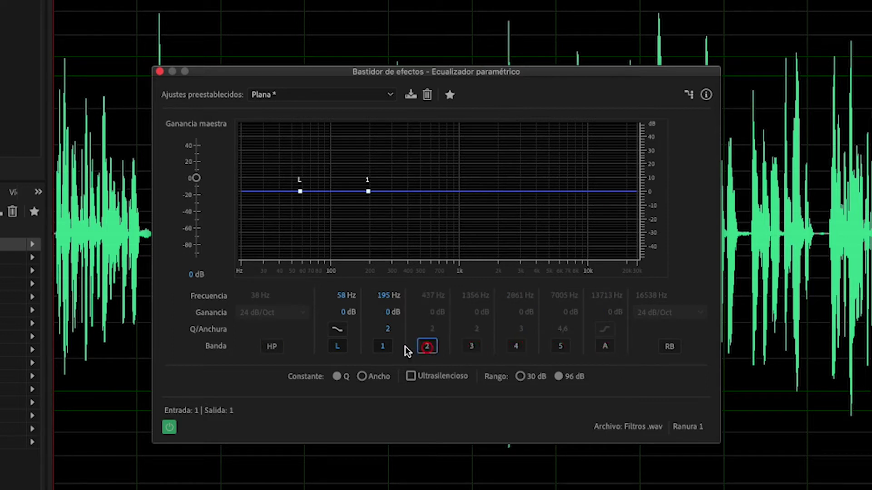
click(382, 347)
click(336, 347)
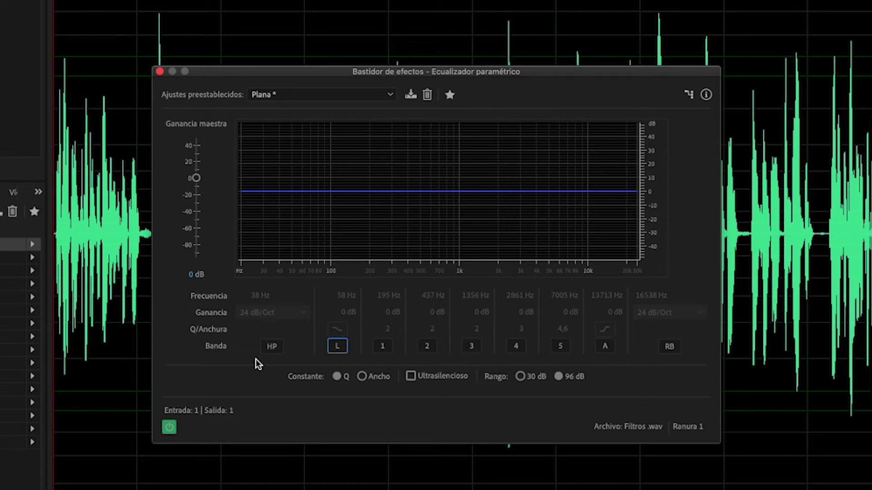
- Enable the HP and RB bands and steepen the high-pass slope to 36 dB/Oct
click(273, 349)
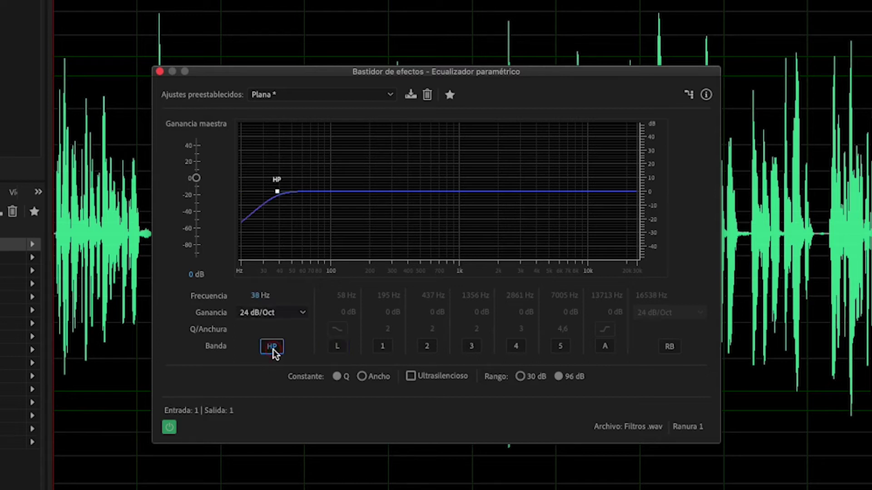
click(674, 349)
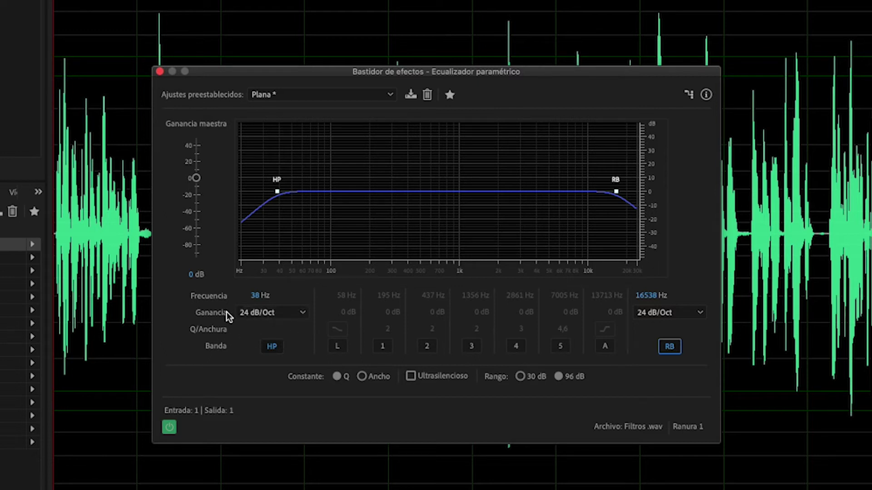
click(297, 314)
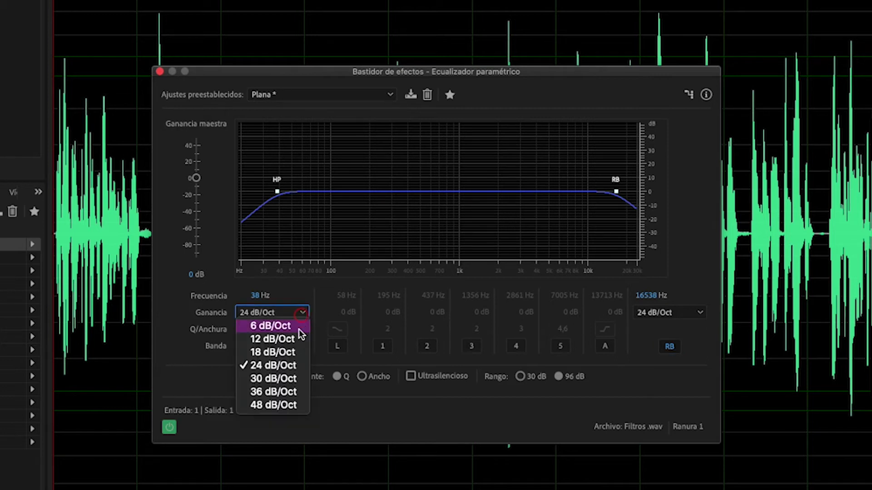
click(289, 379)
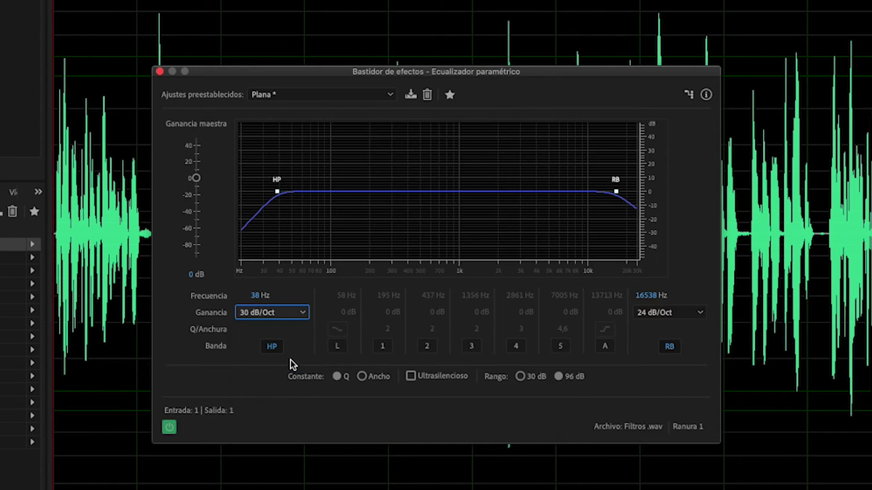
click(299, 314)
click(295, 392)
- Try band 3 by enabling it and shifting it to about 1575 Hz, and turn it off again
click(471, 346)
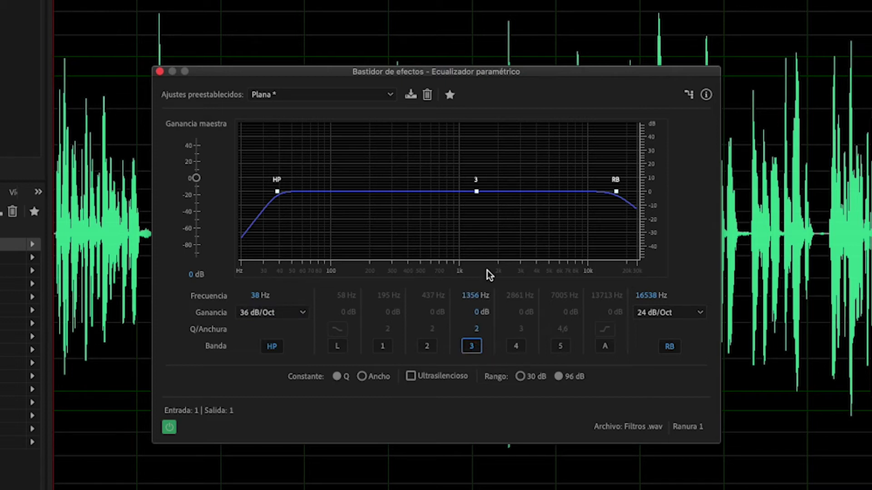
mouse_move(476, 192)
mouse_down()
mouse_move(483, 152)
mouse_move(483, 232)
mouse_move(485, 191)
mouse_up()
click(474, 348)
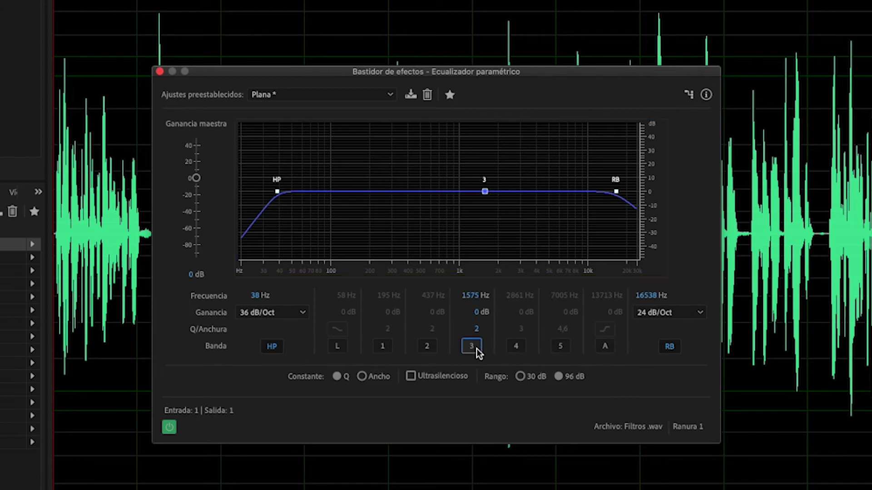
- Set the RB low-pass slope to 36 dB/Oct and lower its cutoff frequency to about 8337 Hz
click(699, 312)
click(683, 380)
click(684, 313)
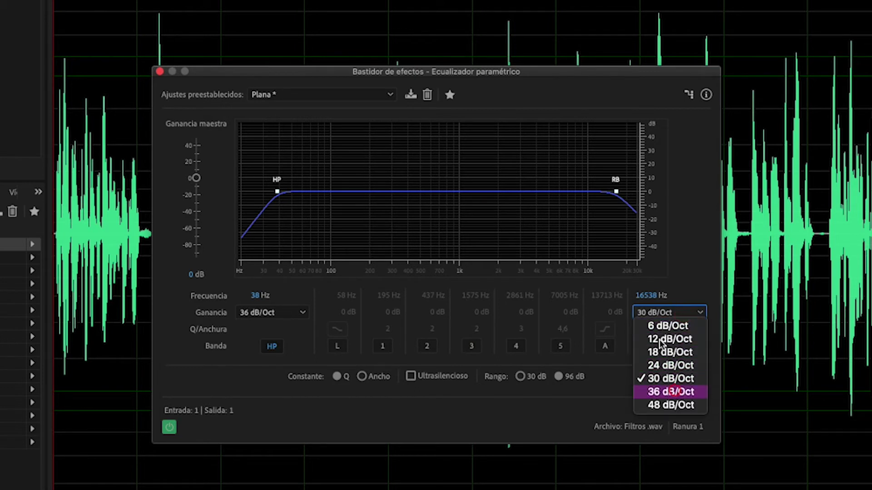
click(674, 392)
drag(616, 192, 578, 193)
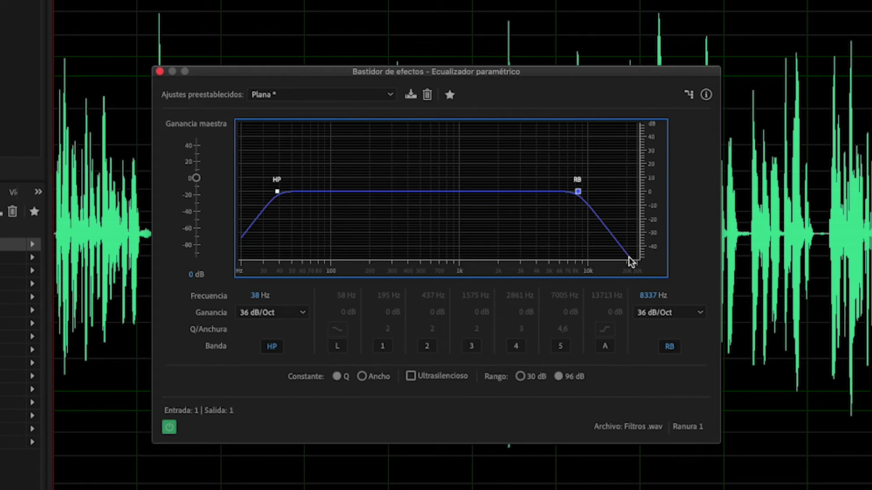
- Turn off the RB band and set the high-pass cutoff frequency to 500 Hz
click(670, 348)
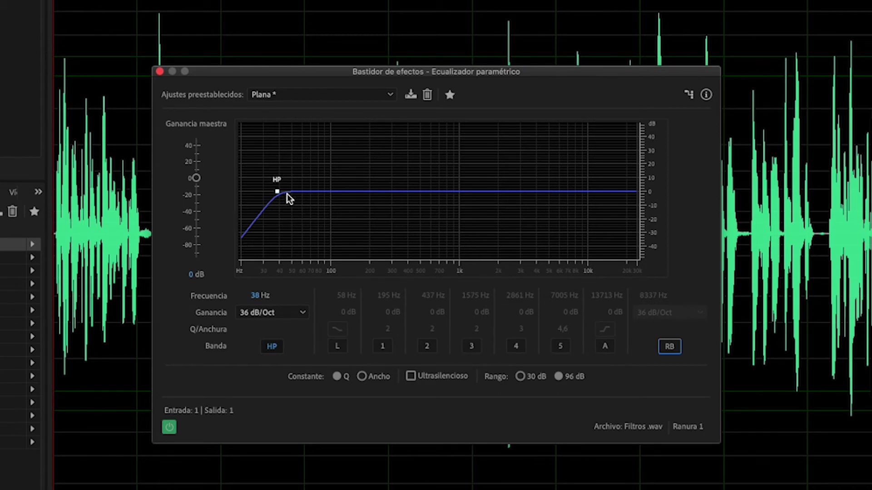
mouse_move(278, 194)
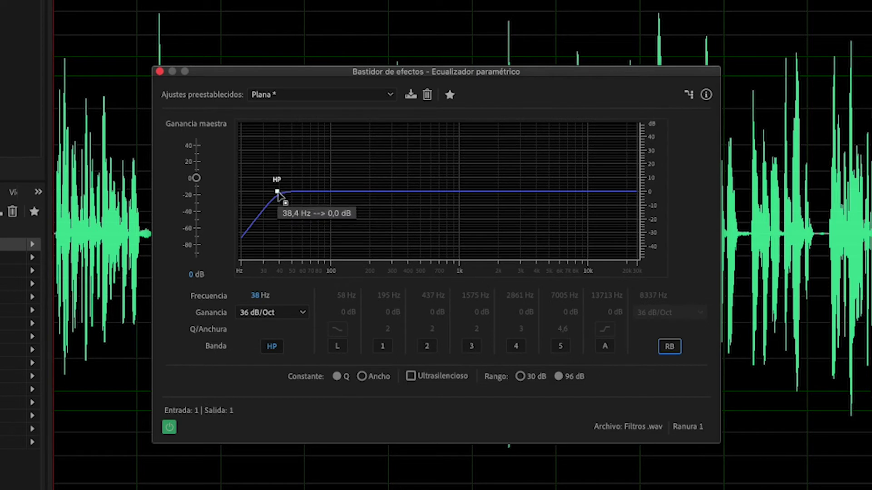
click(256, 296)
text(500)
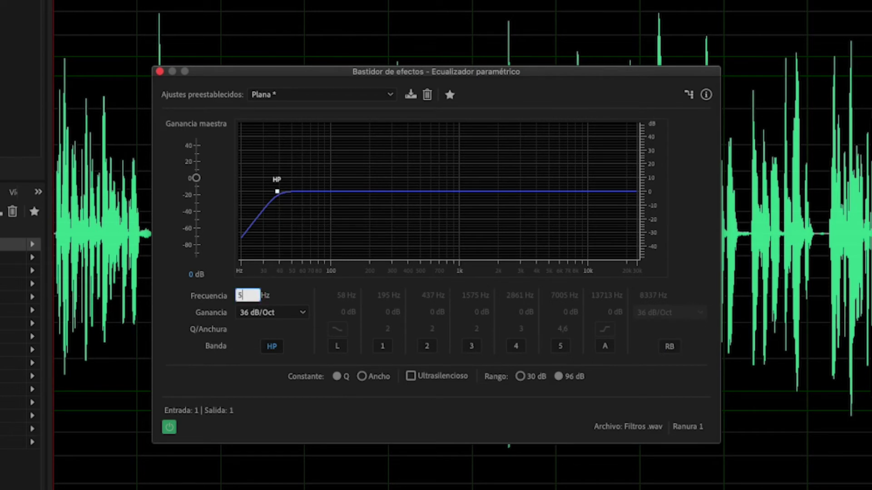
click(300, 296)
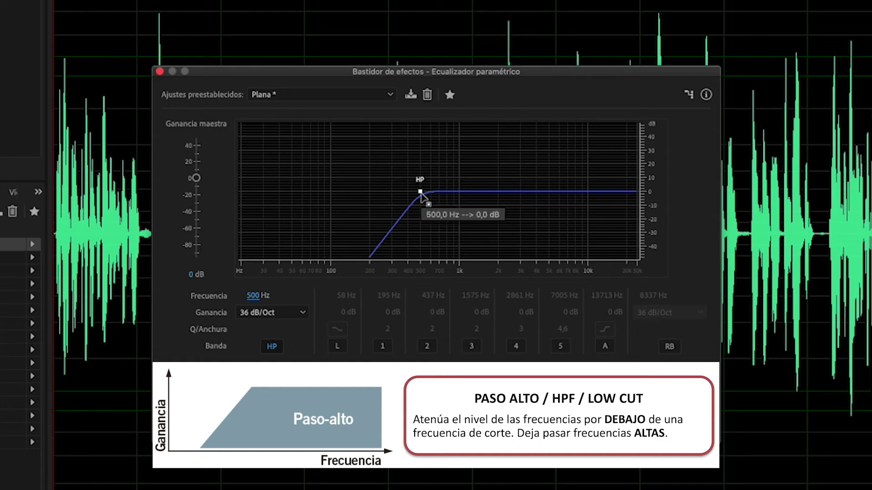
mouse_move(423, 194)
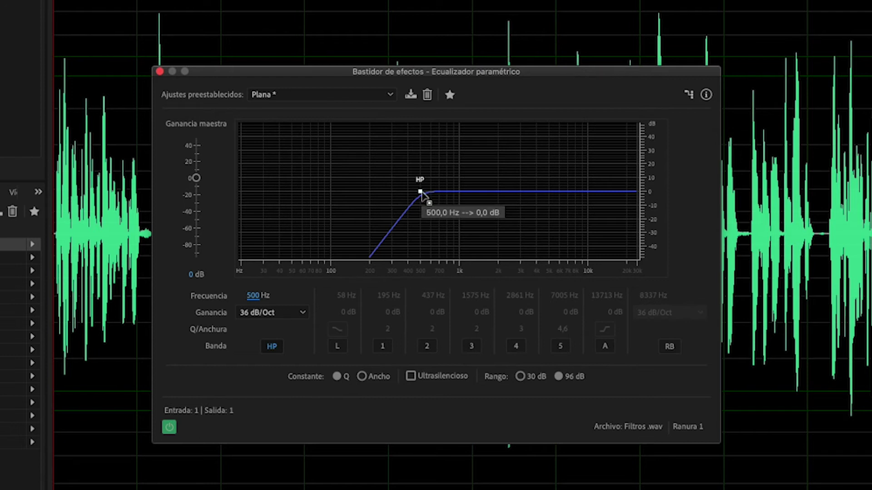
drag(420, 195, 340, 195)
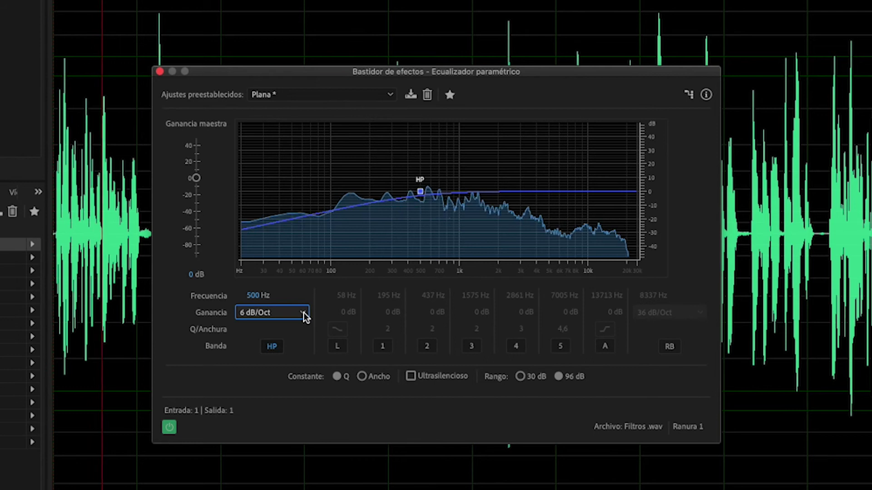
- Audition the high-pass filter during playback with slopes of 12, 18, 24, 30, 36 and finally 48 dB/Oct
click(303, 312)
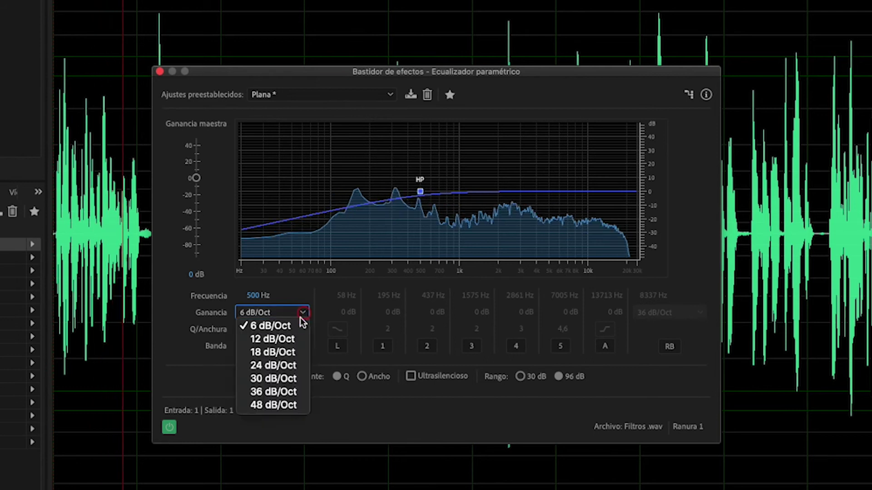
click(288, 341)
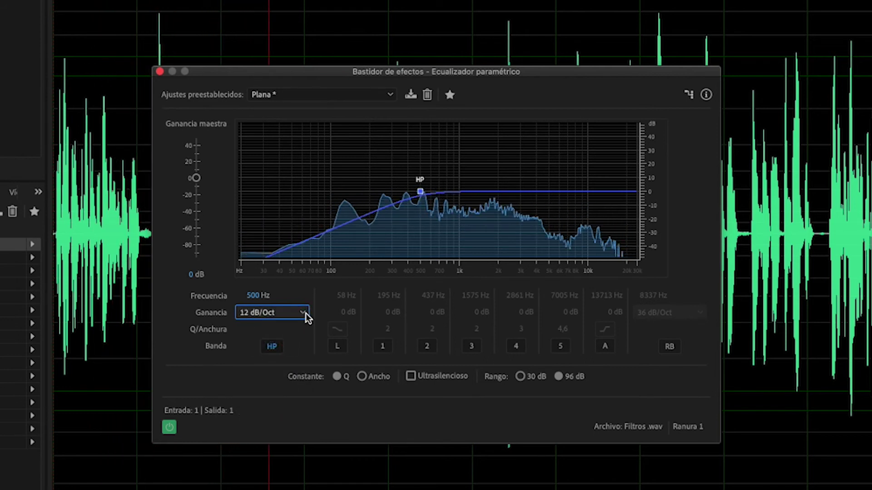
click(306, 313)
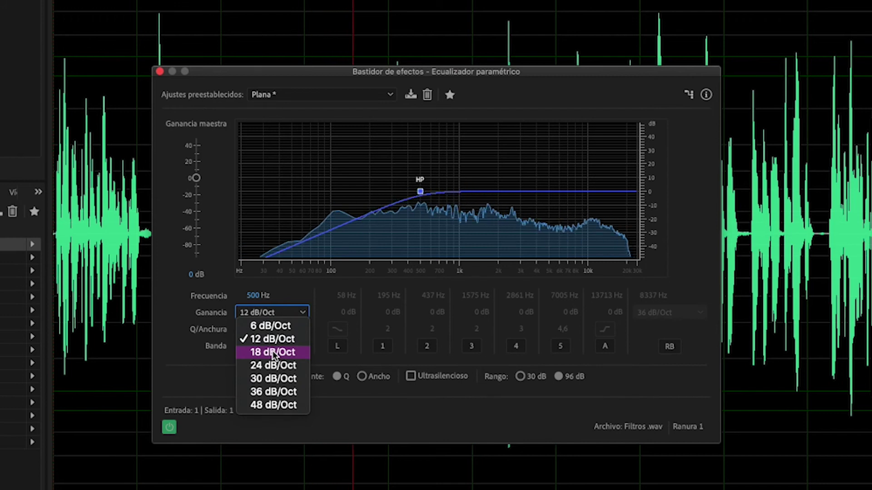
click(272, 352)
click(298, 313)
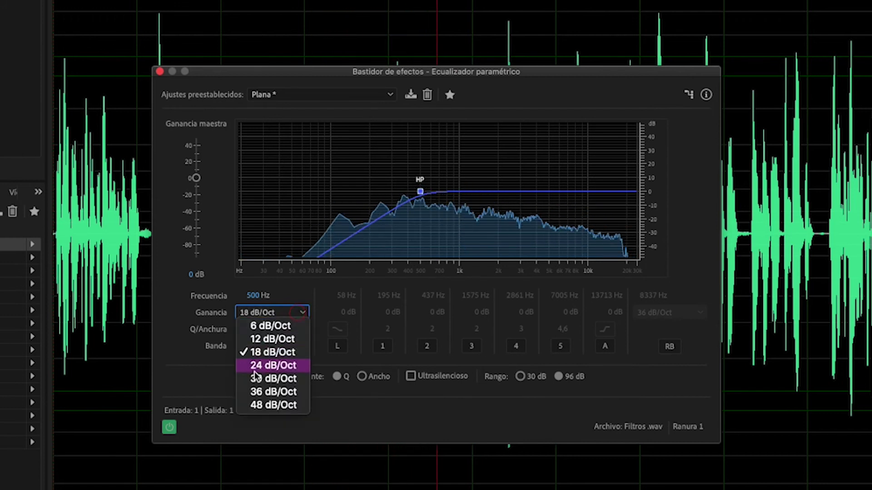
click(261, 365)
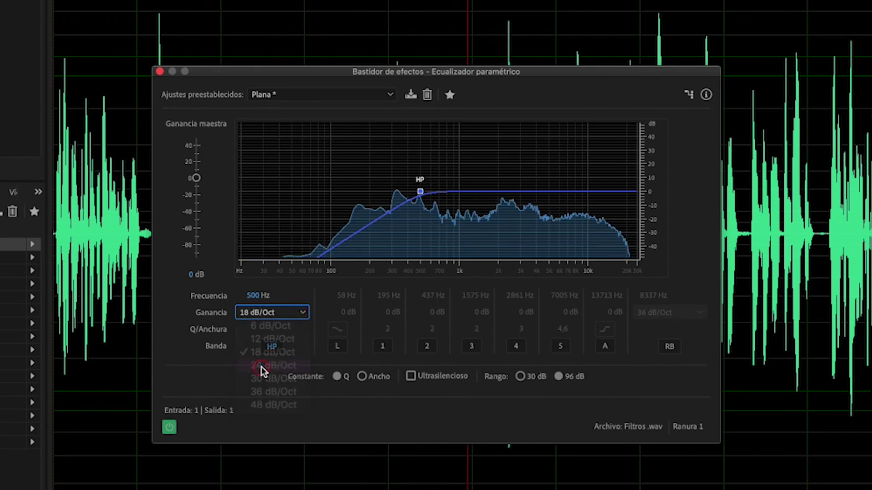
click(305, 314)
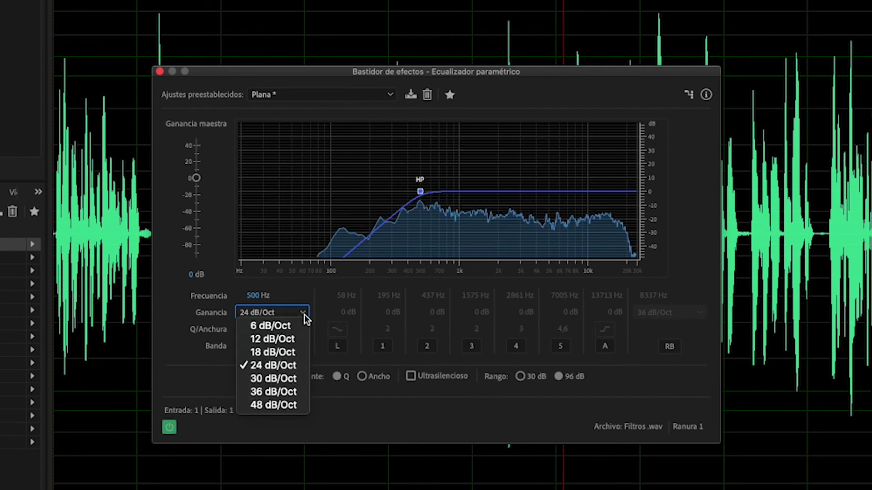
click(284, 378)
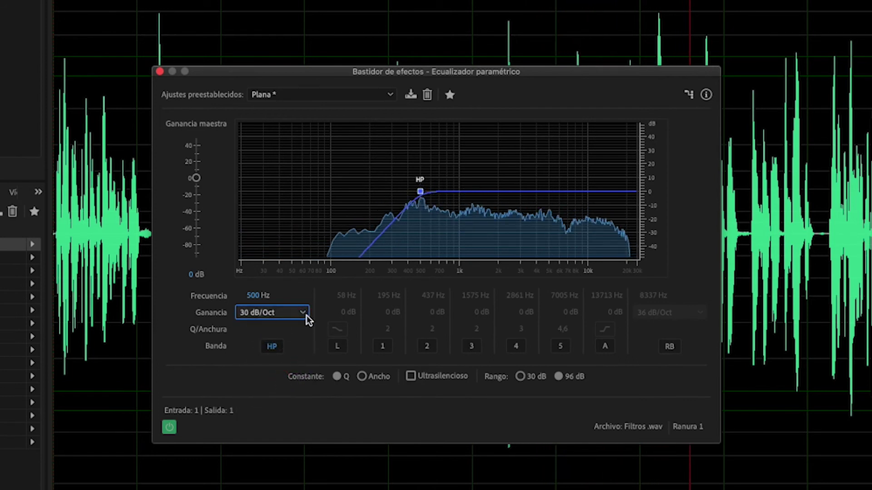
click(305, 314)
click(289, 392)
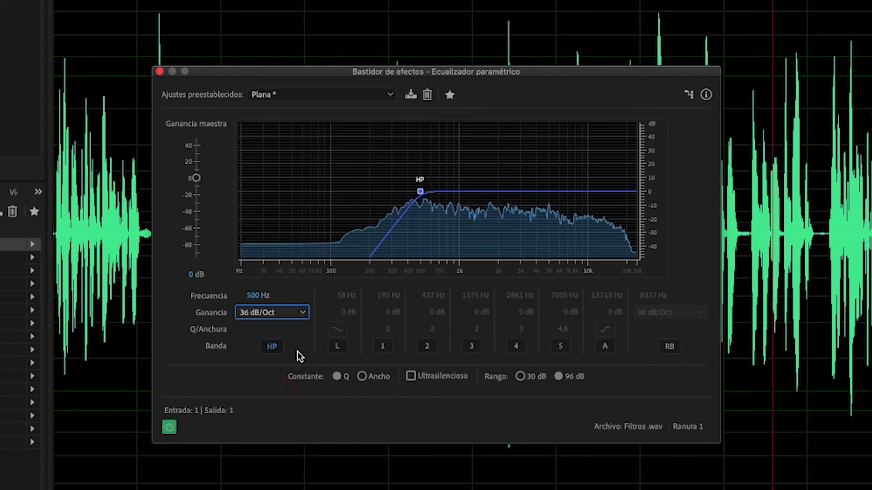
click(304, 315)
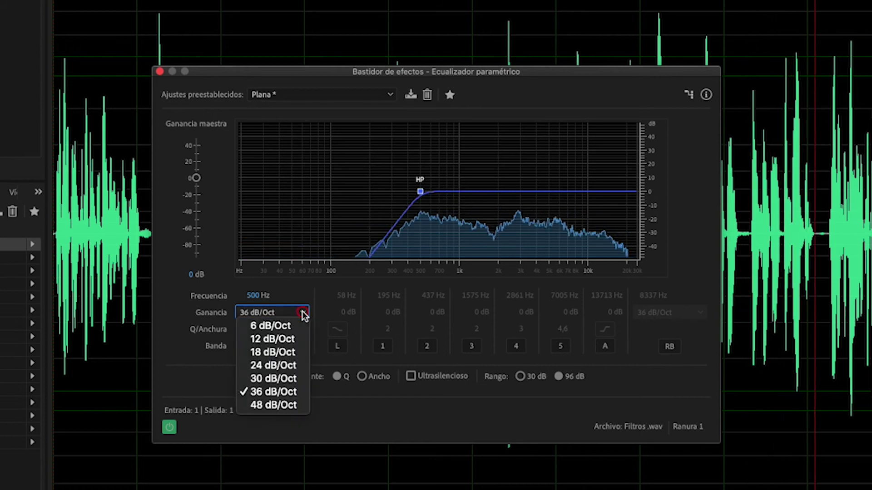
click(282, 406)
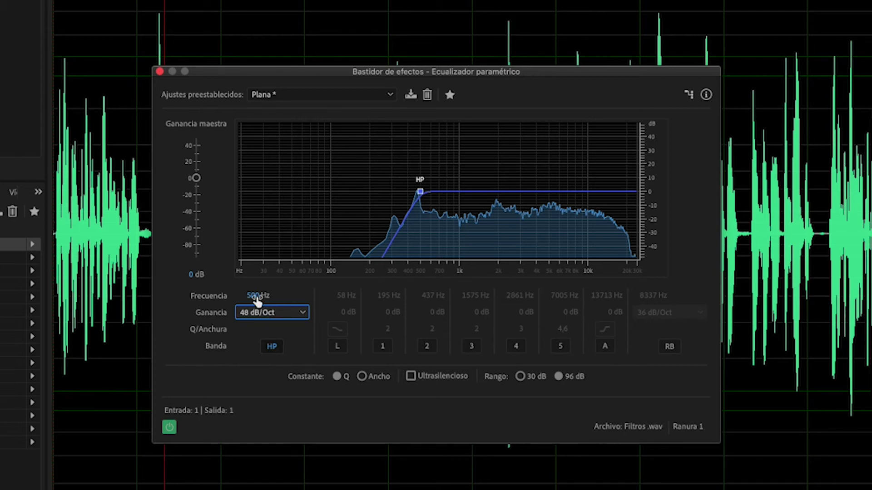
- Lower the high-pass cutoff to 20 Hz and swap the active filter from HP to RB
drag(257, 300, 291, 353)
click(274, 348)
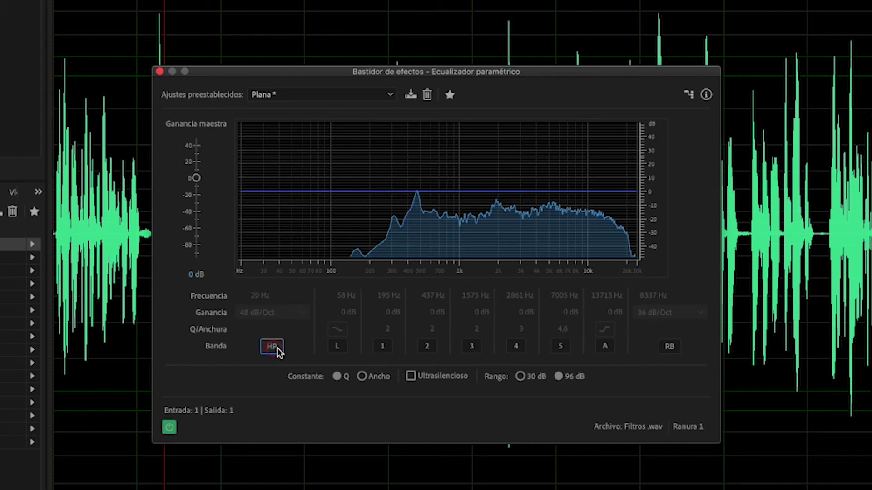
click(669, 347)
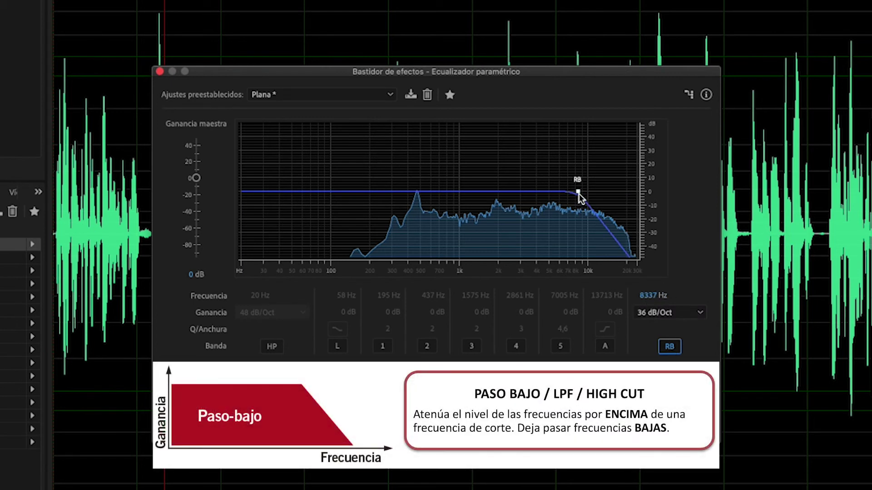
- Set the RB low-pass cutoff frequency to 3000 Hz and its slope to 6 dB/Oct
mouse_move(579, 195)
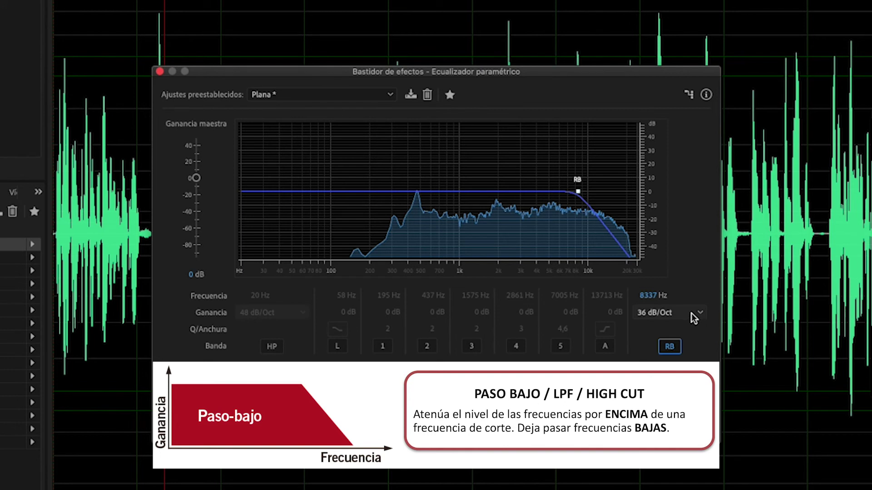
click(648, 296)
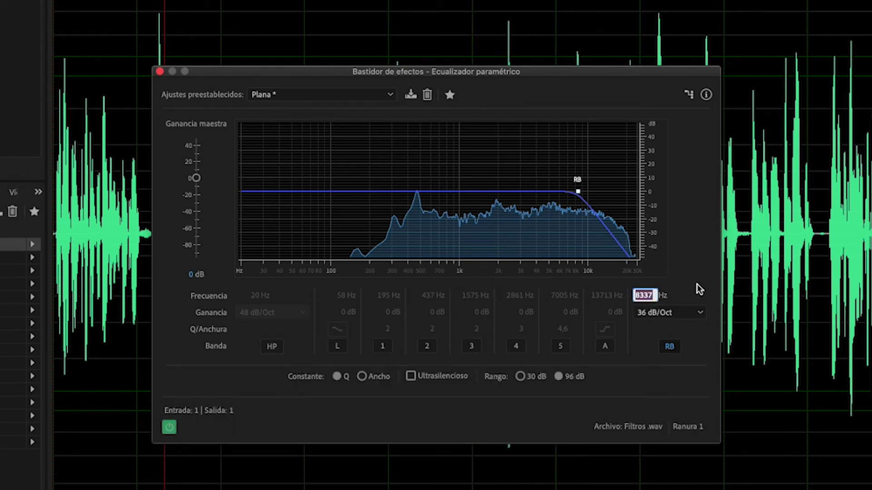
text(3000)
key(Return)
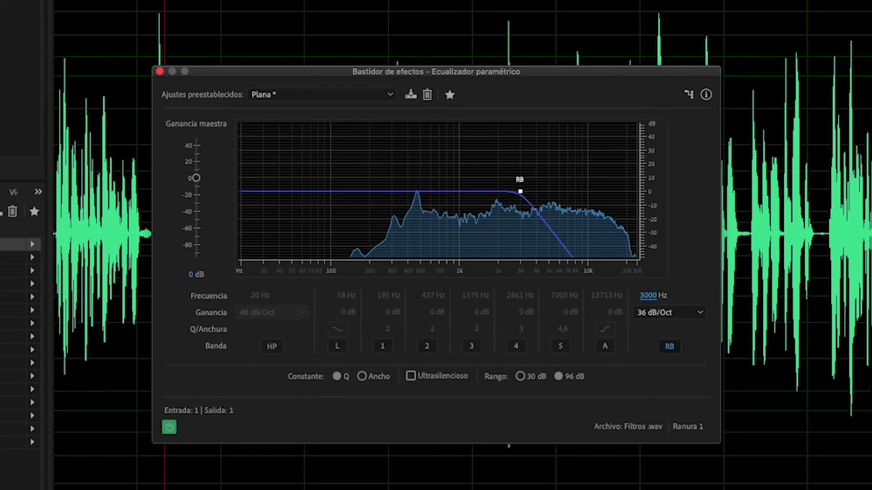
click(692, 311)
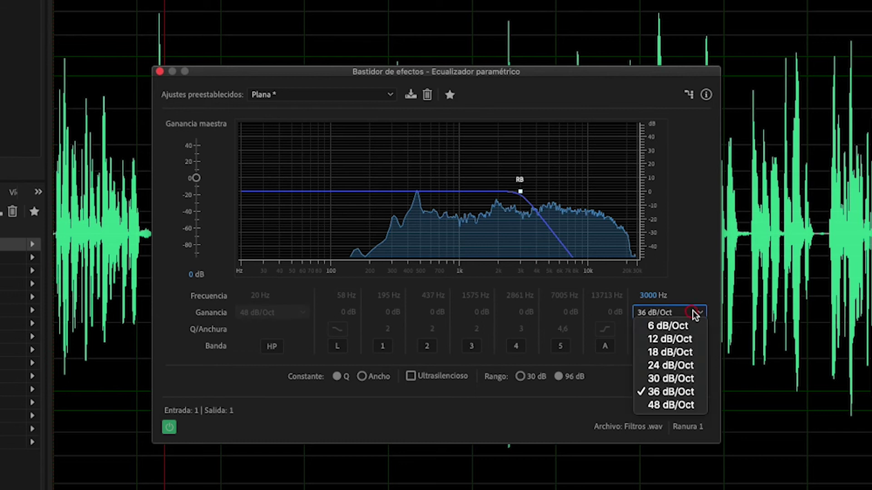
click(662, 326)
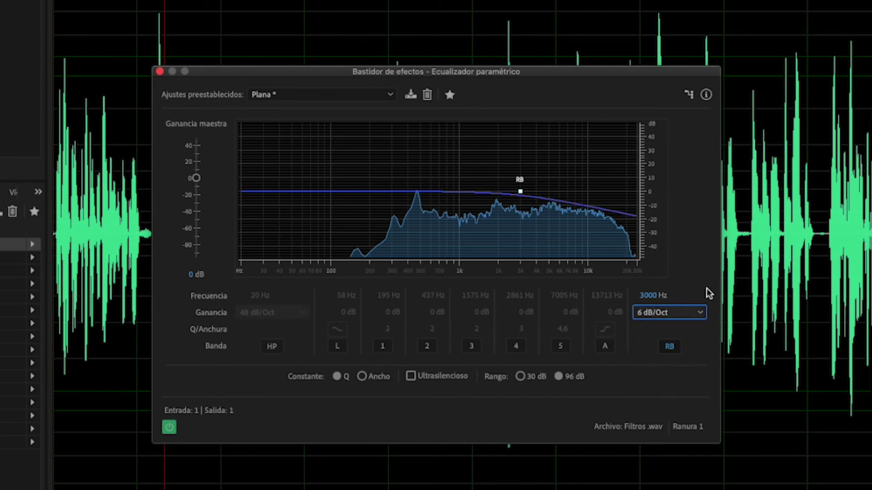
- Audition the RB low-pass filter during playback with slopes of 12, 18, 24, 30, 36 and finally 48 dB/Oct
click(702, 312)
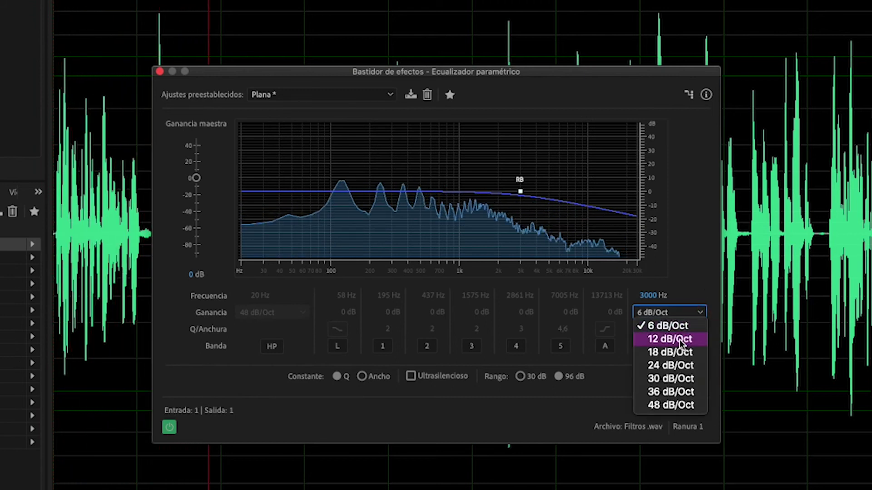
click(680, 341)
click(692, 314)
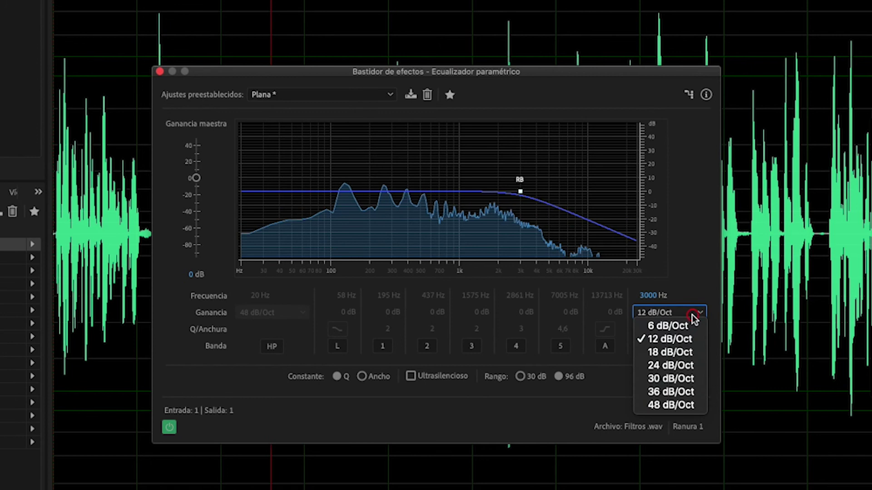
click(676, 353)
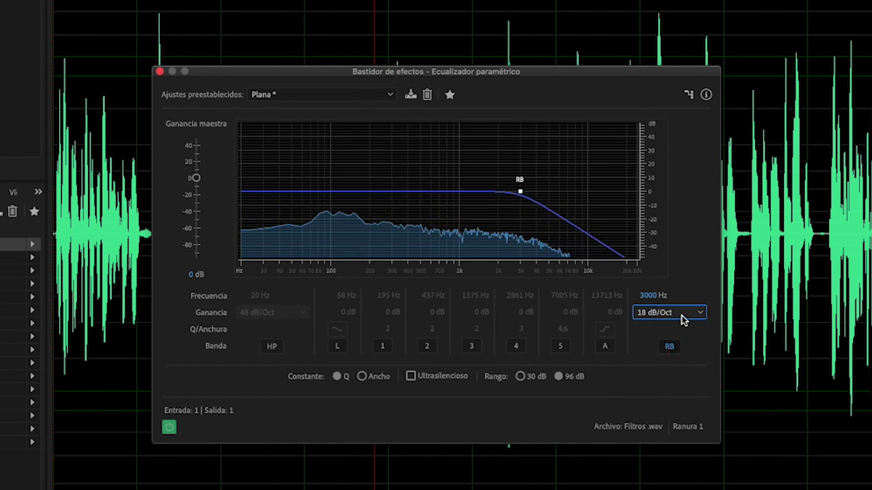
click(682, 315)
click(677, 362)
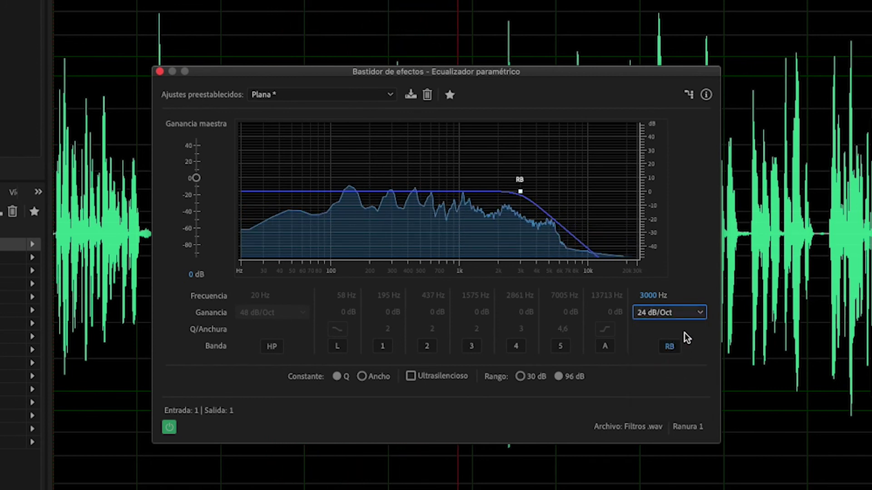
click(683, 313)
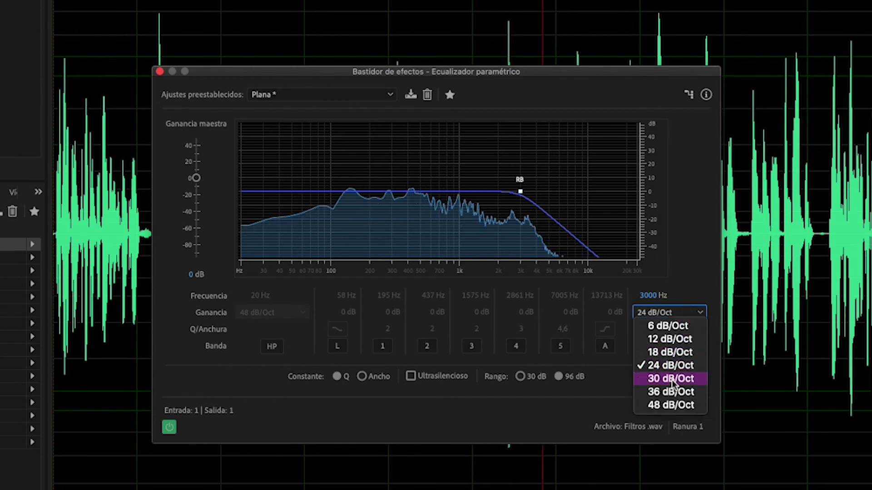
click(672, 380)
click(671, 312)
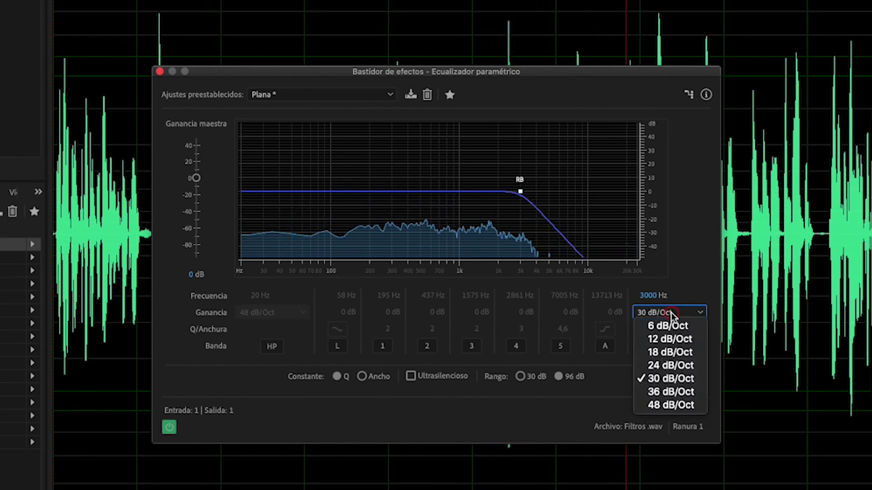
click(671, 392)
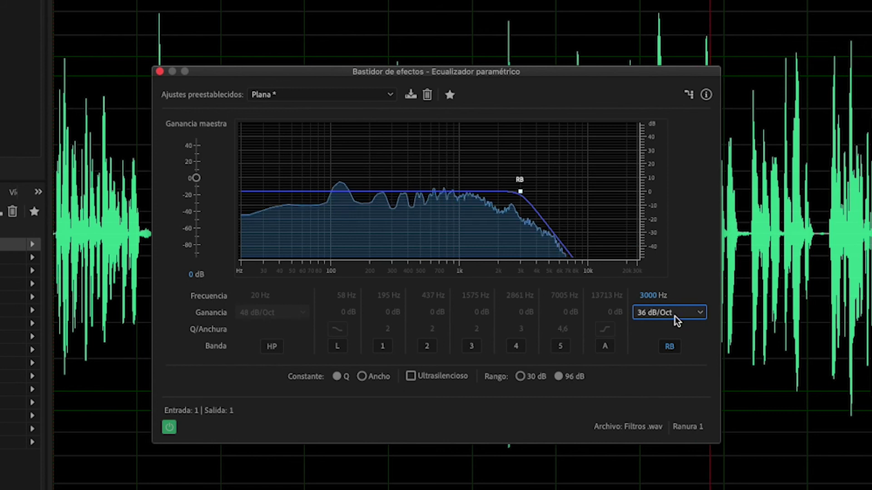
click(675, 315)
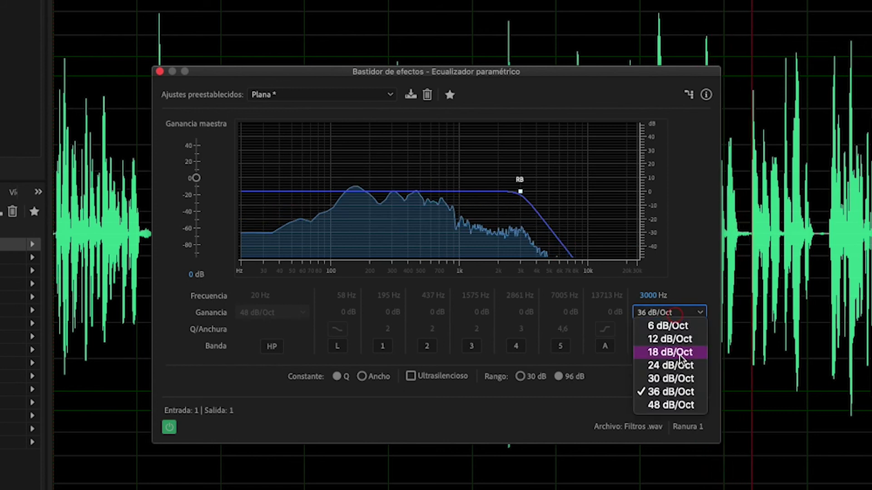
click(680, 404)
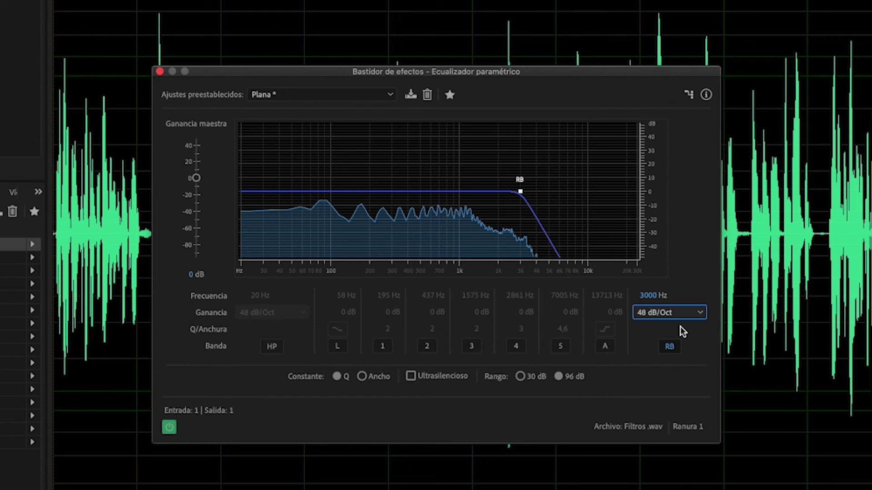
- Set the RB low-pass cutoff frequency to 2000 Hz and play the voice recording through the filter
click(657, 296)
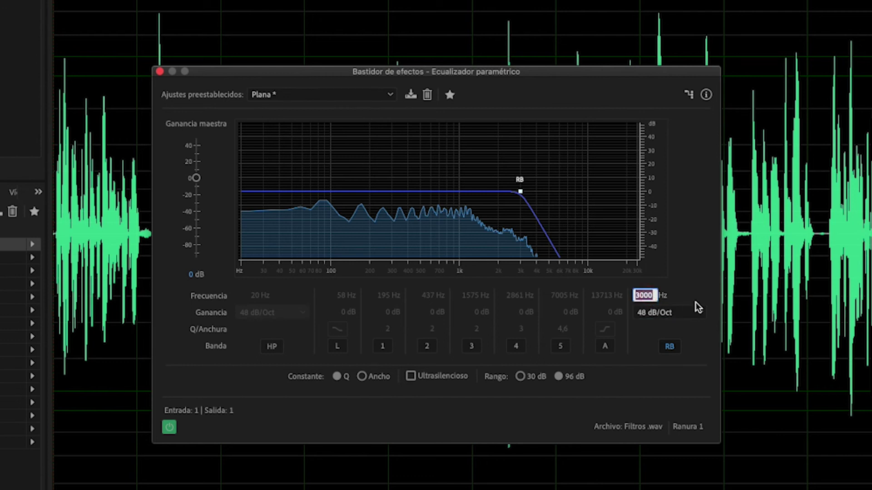
text(2000)
key(Return)
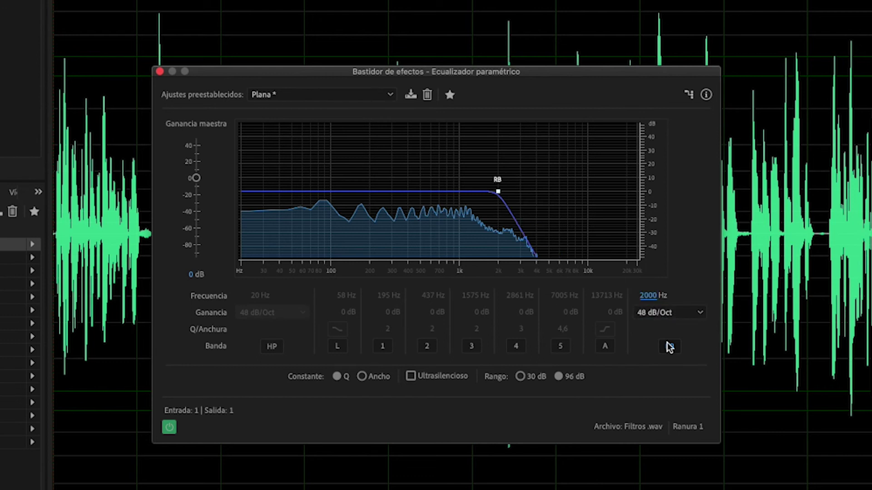
key(space)
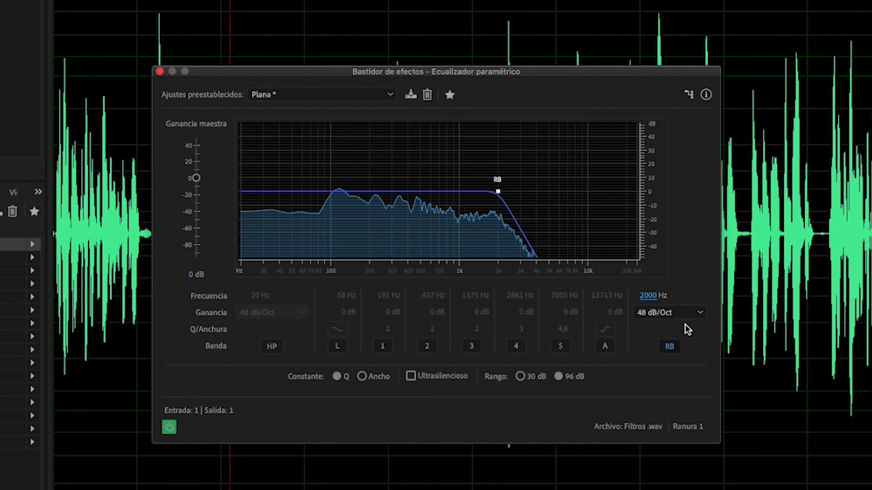
click(670, 312)
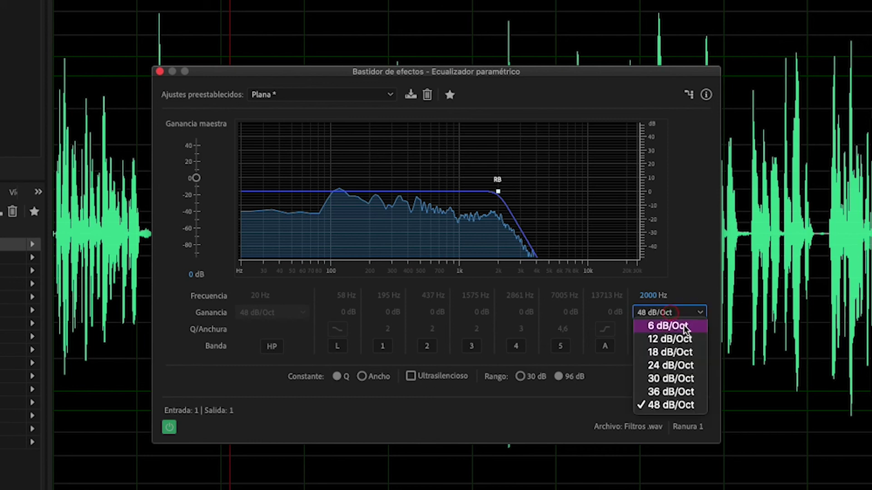
click(681, 270)
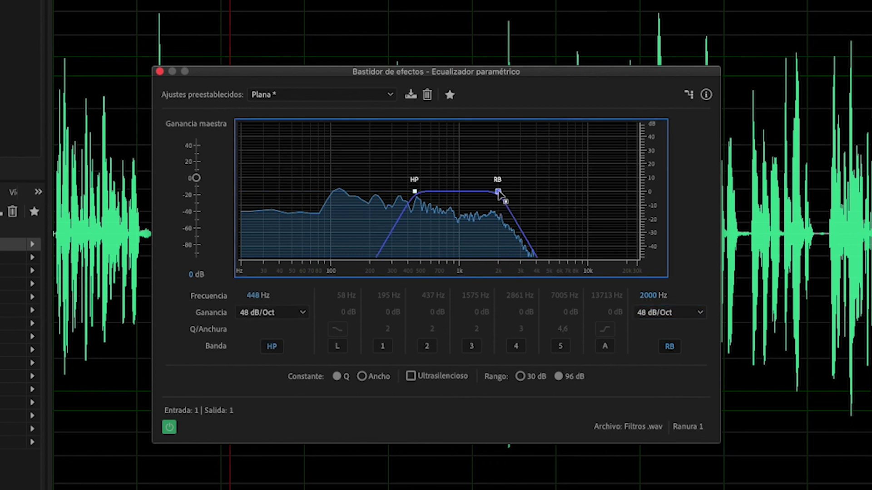
- Narrow the band between the HP and RB filters during playback, ending with cutoffs of about 520 Hz for HP and 1489 Hz for RB
drag(497, 192, 495, 193)
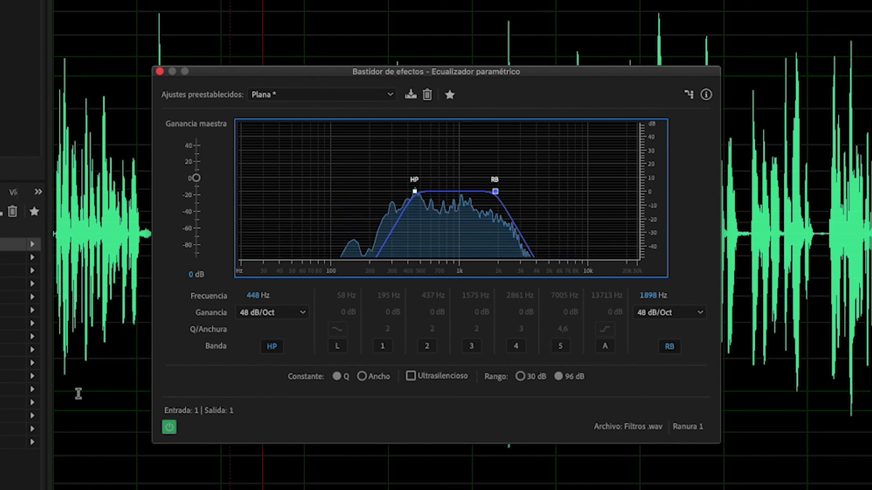
drag(415, 192, 431, 193)
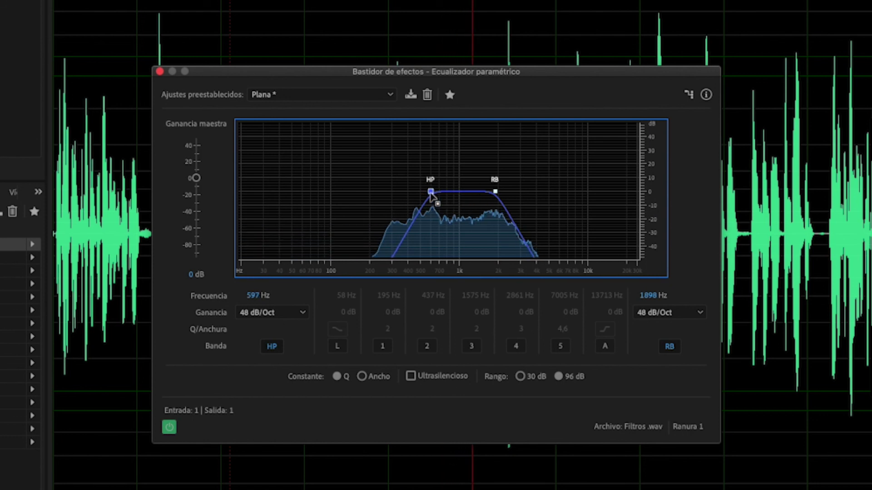
click(492, 194)
drag(648, 296, 635, 296)
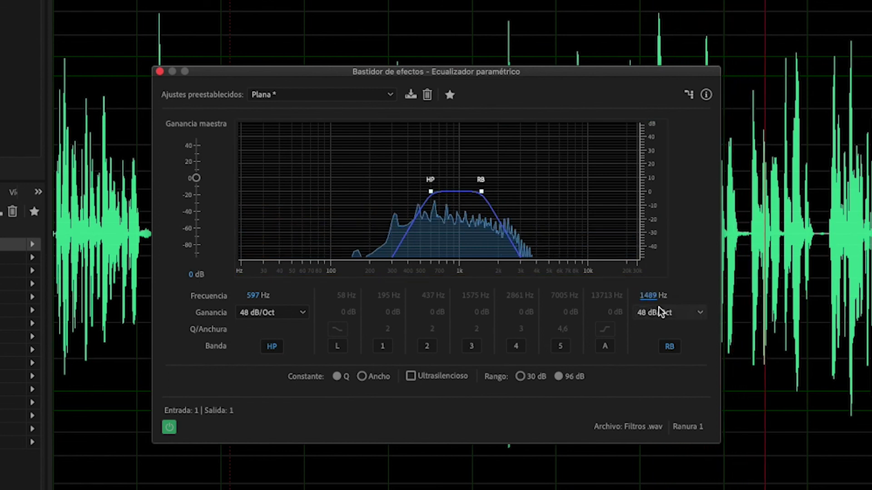
drag(430, 191, 423, 192)
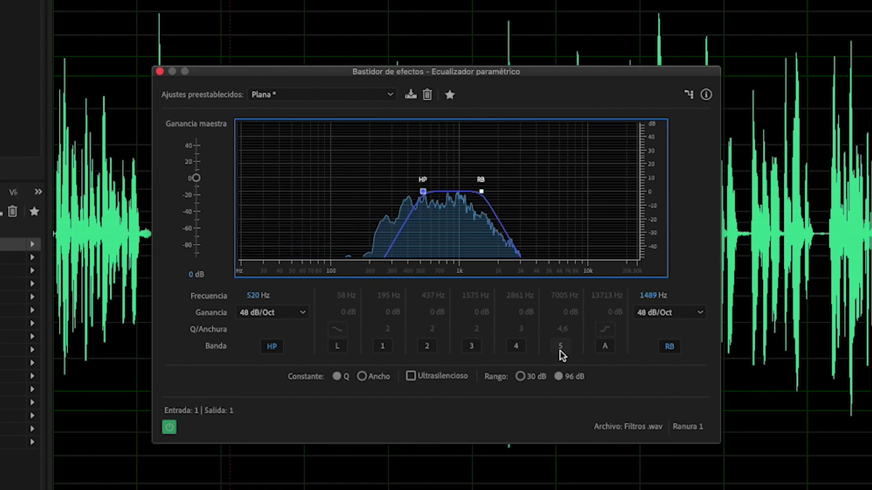